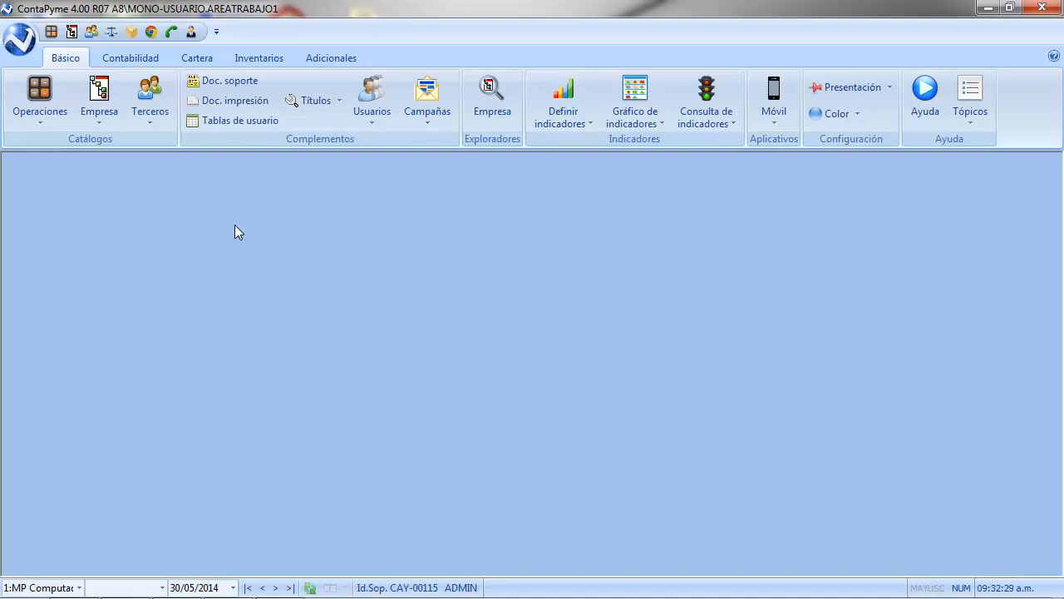
Open the accounting catalog of payment date tables (Tablas de fecha de pagos) and browse the existing IVA, EPS,ARP,PENSION and CESANTIAS entries
left_click(145, 64)
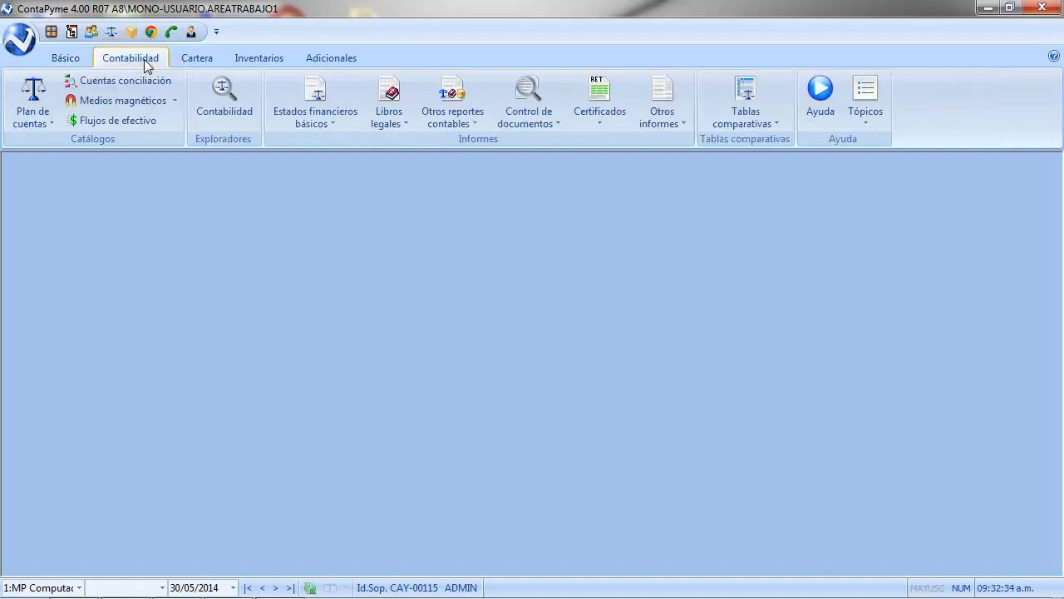
left_click(50, 124)
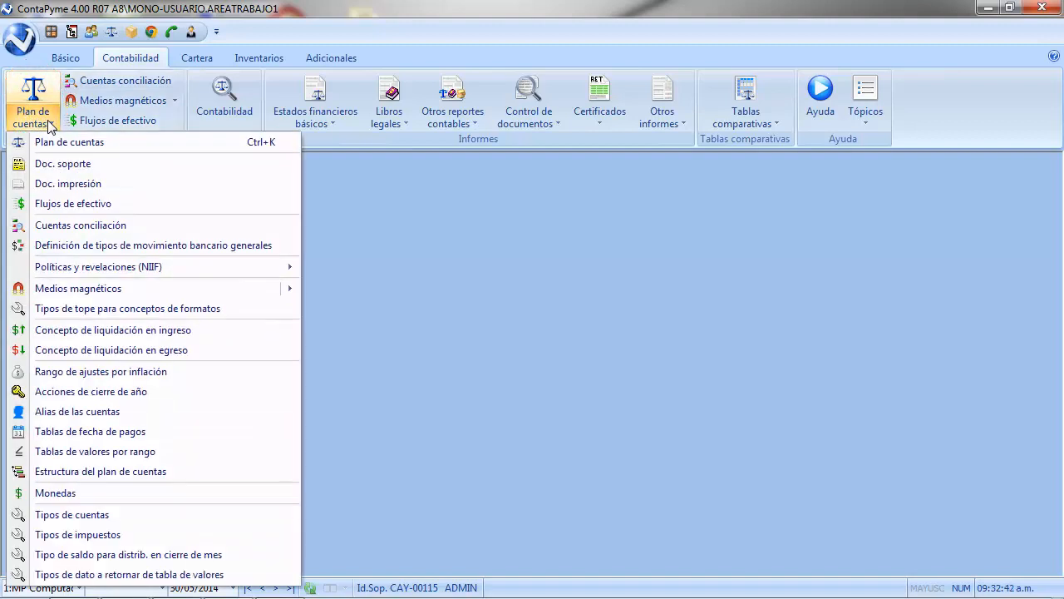
left_click(192, 430)
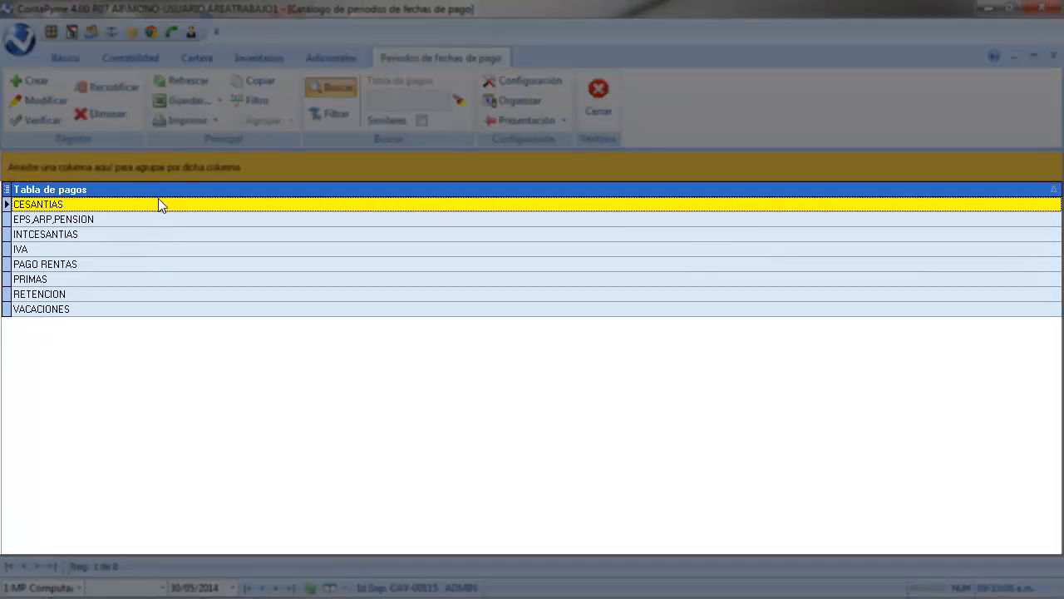
left_click(146, 251)
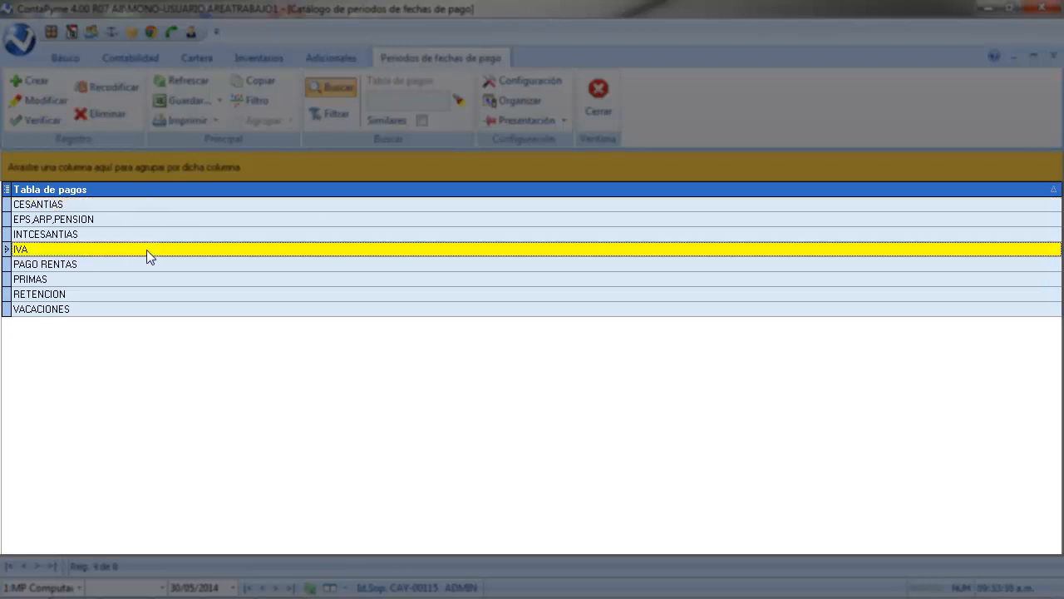
left_click(138, 220)
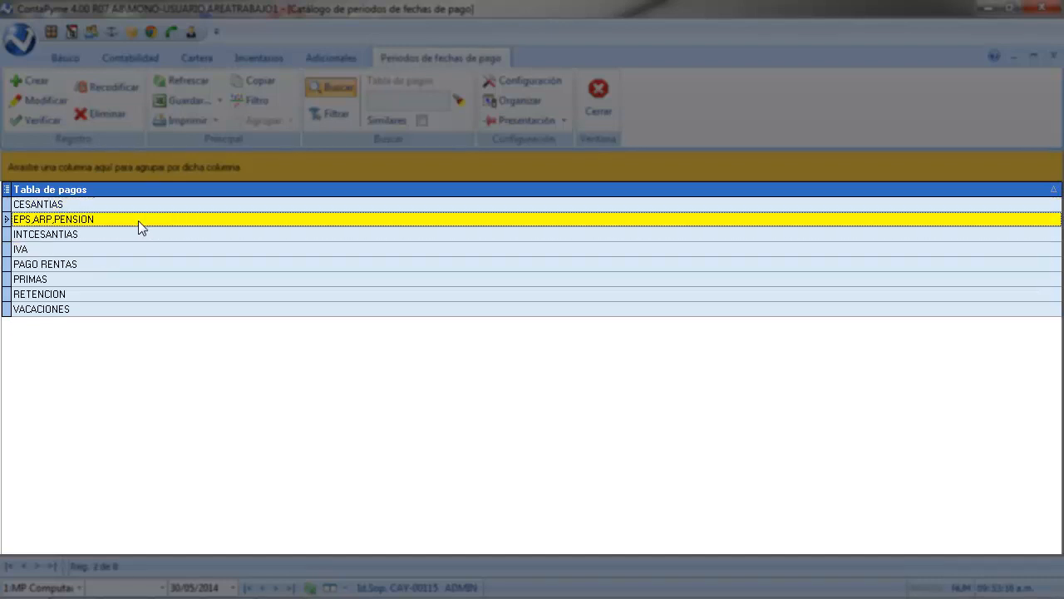
left_click(134, 205)
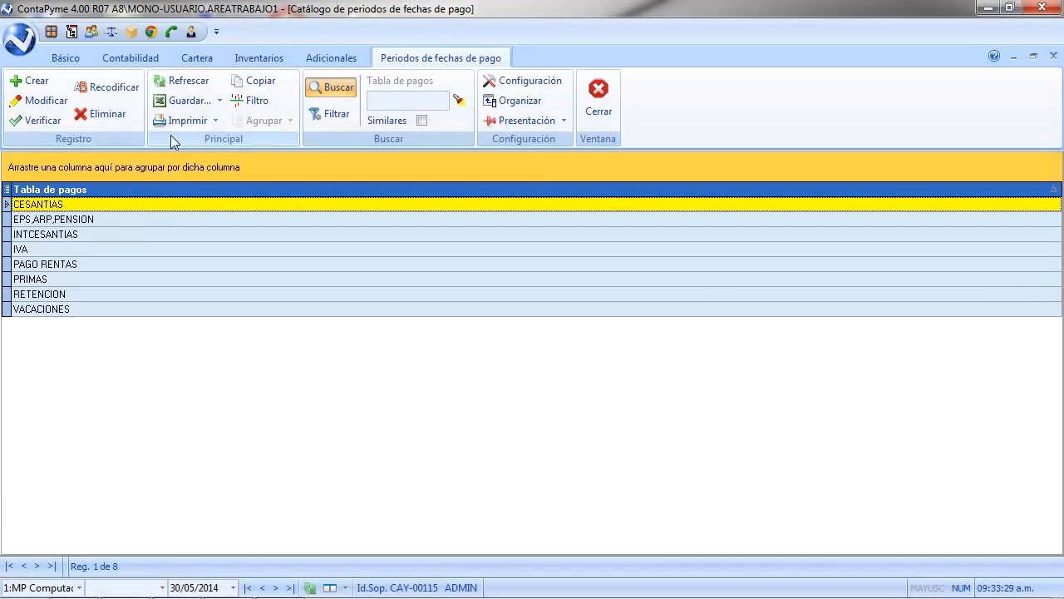
Create a new payment table named FONDO DE EMPLEADOS
left_click(36, 81)
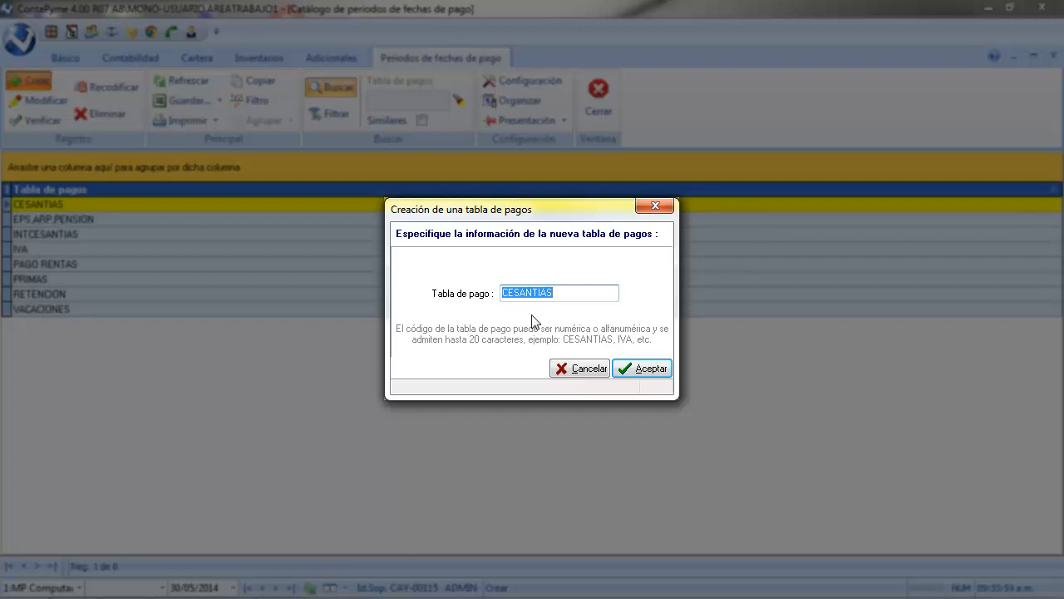
type("FONDO DE EMPLEADOS")
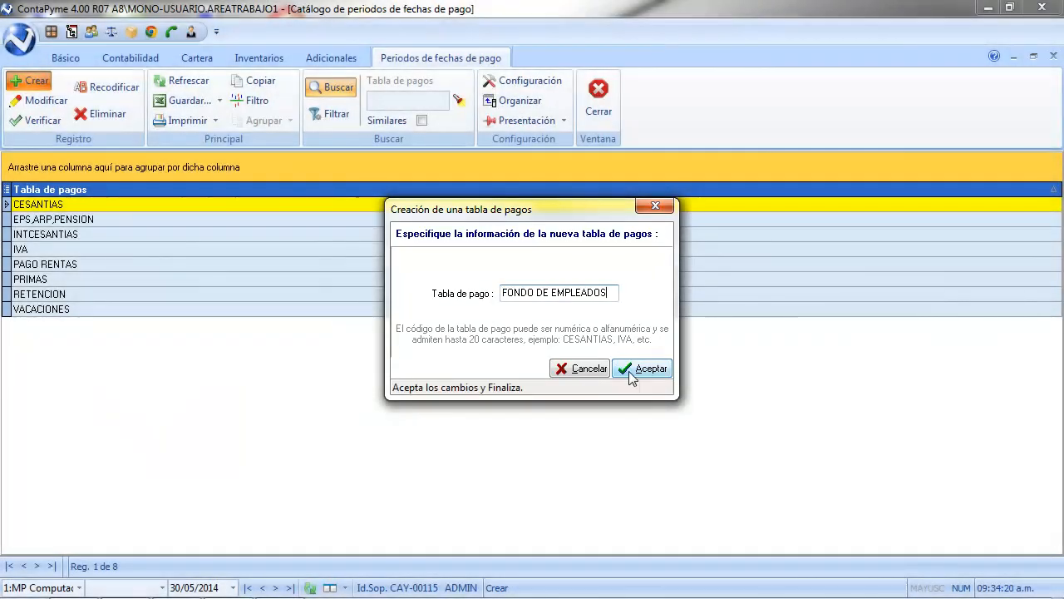
left_click(641, 368)
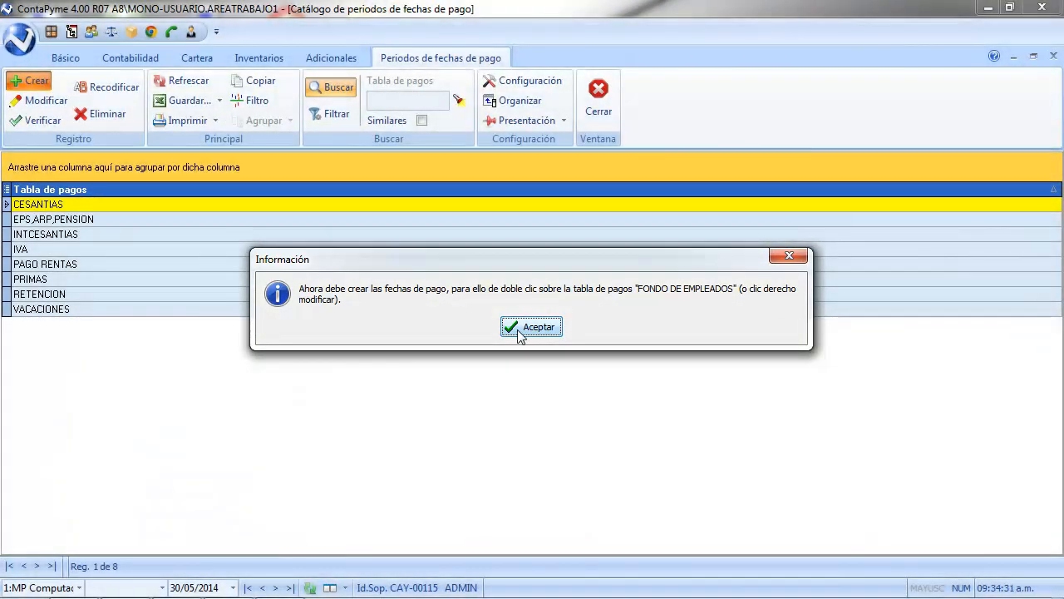
left_click(516, 328)
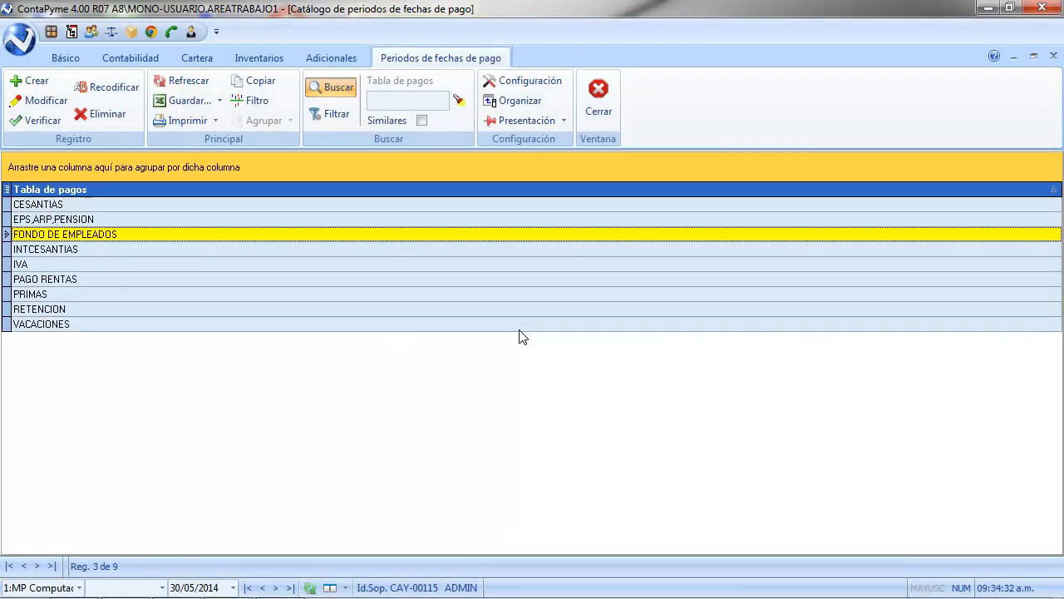
Add a payment period to the FONDO DE EMPLEADOS table from 01/01 to 31/01 with payment date 07/02, and close its period list
double_click(165, 235)
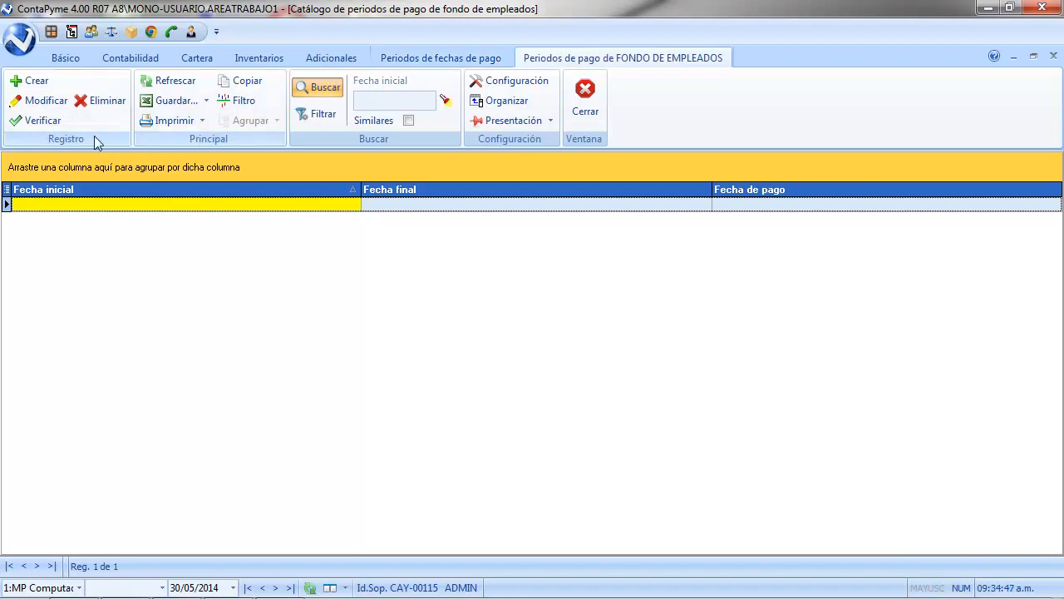
left_click(42, 83)
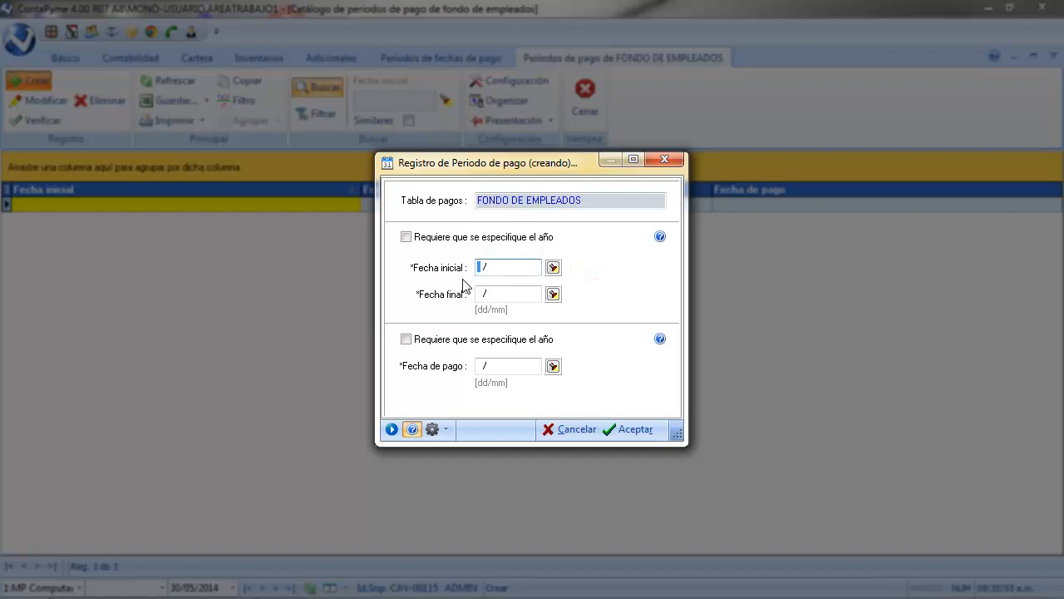
type("01/01")
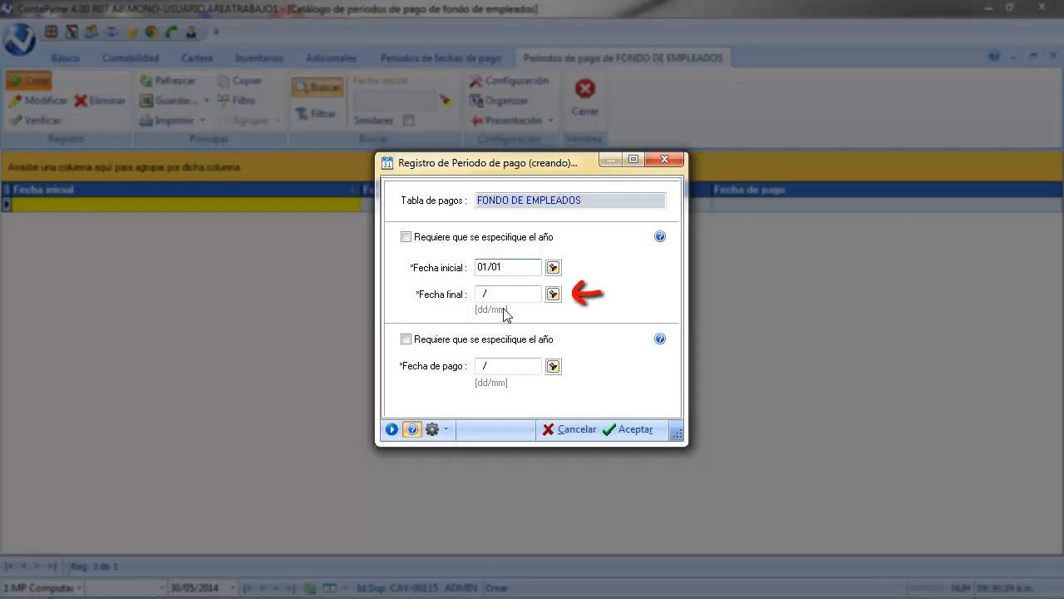
left_click(491, 299)
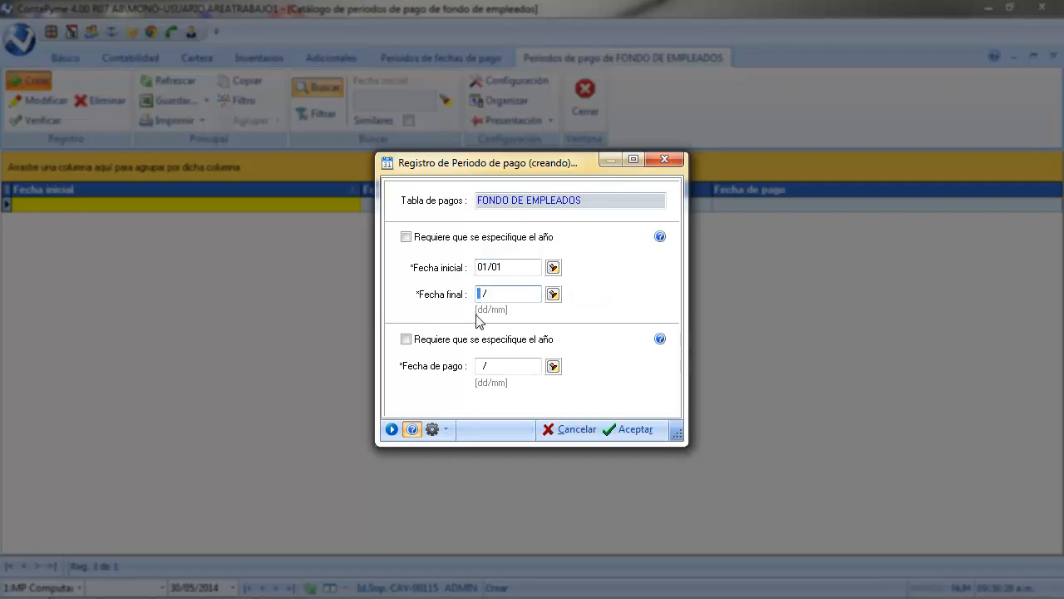
type("31/01")
key("Tab")
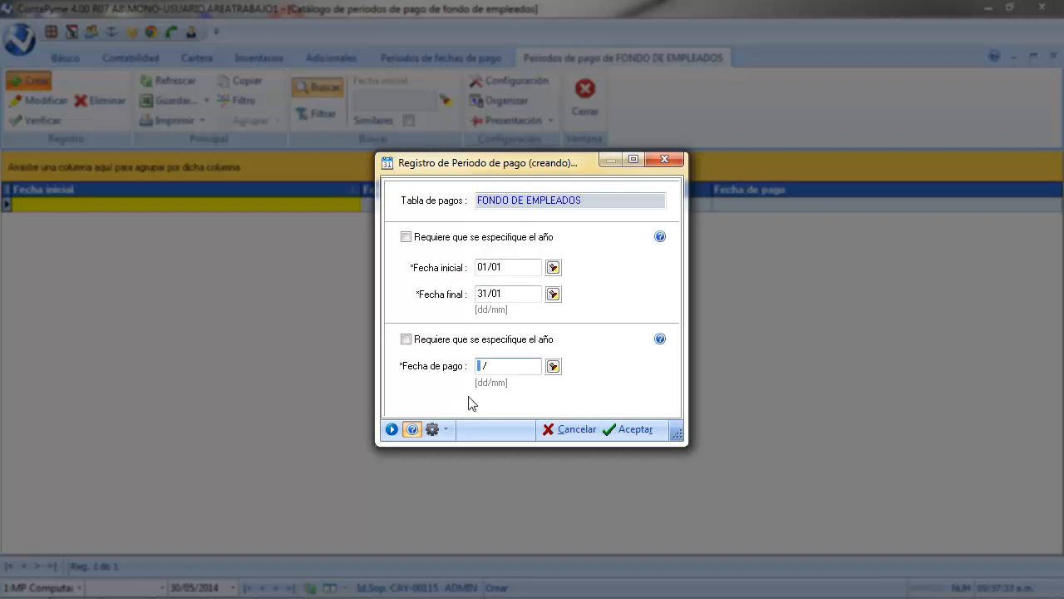
type("07/02")
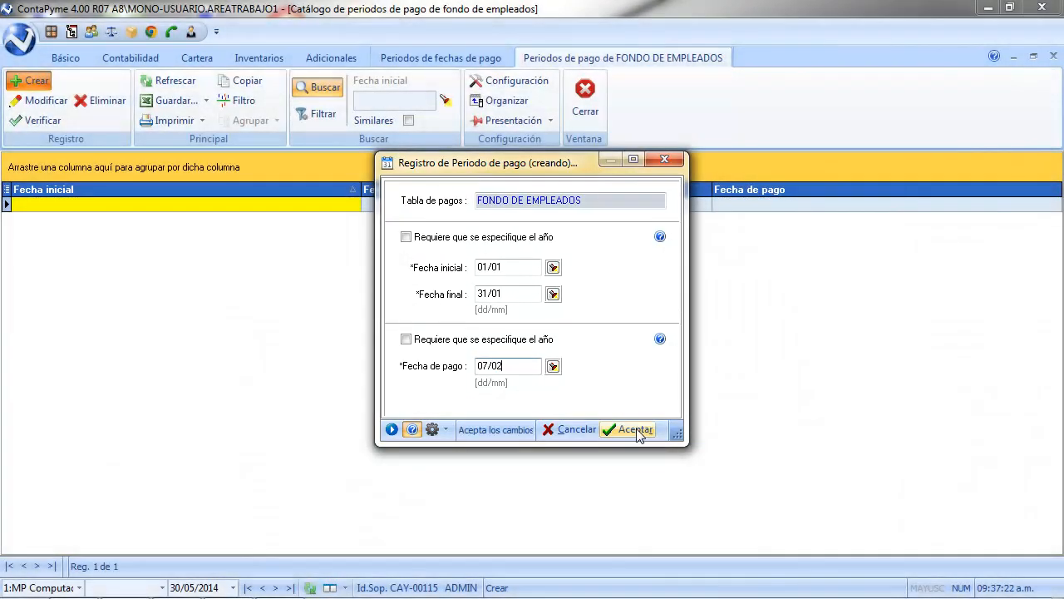
left_click(634, 428)
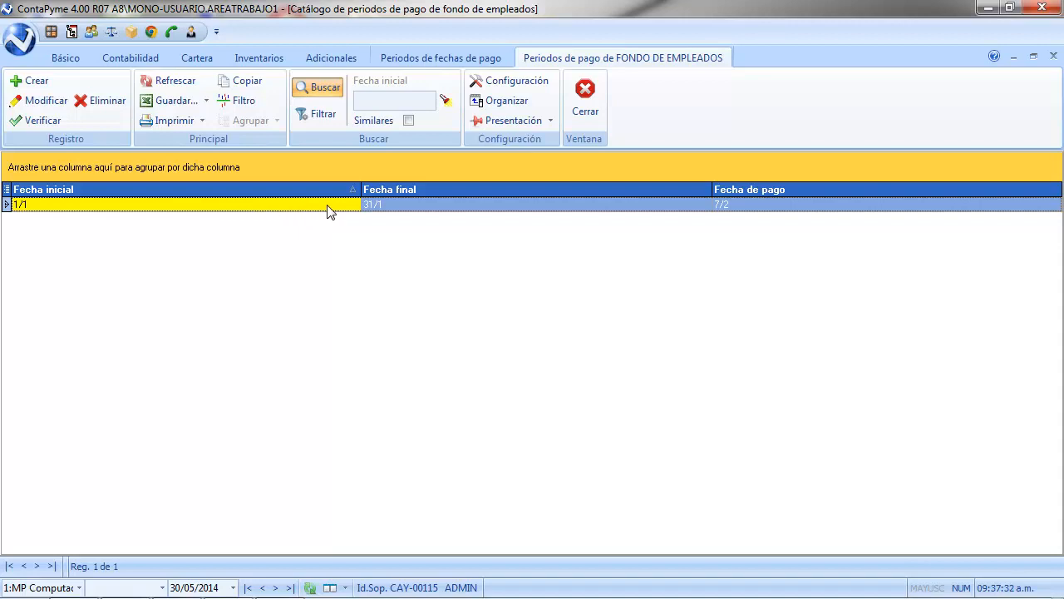
left_click(415, 213)
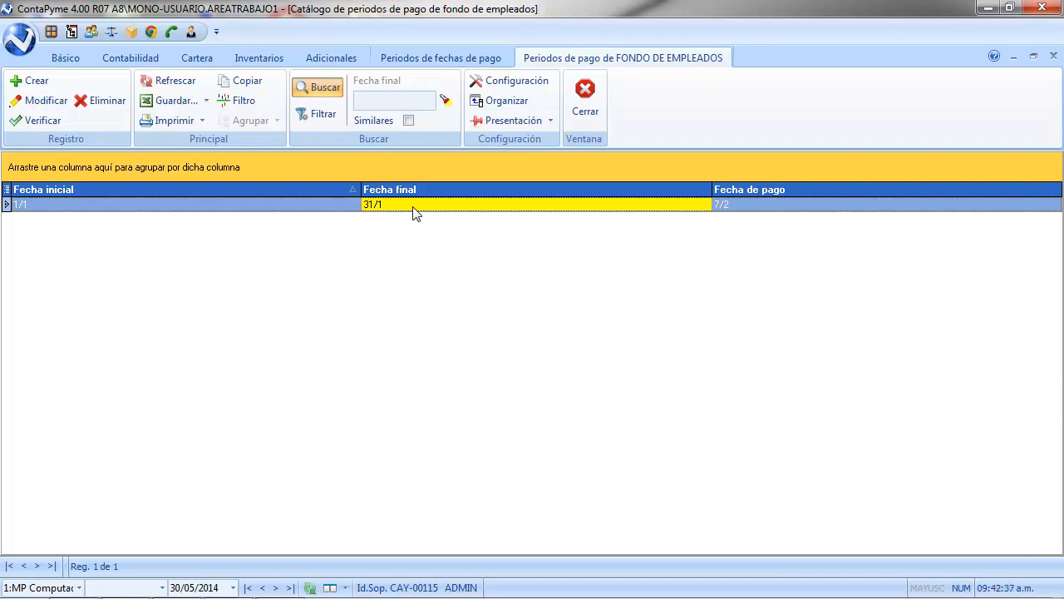
left_click(586, 93)
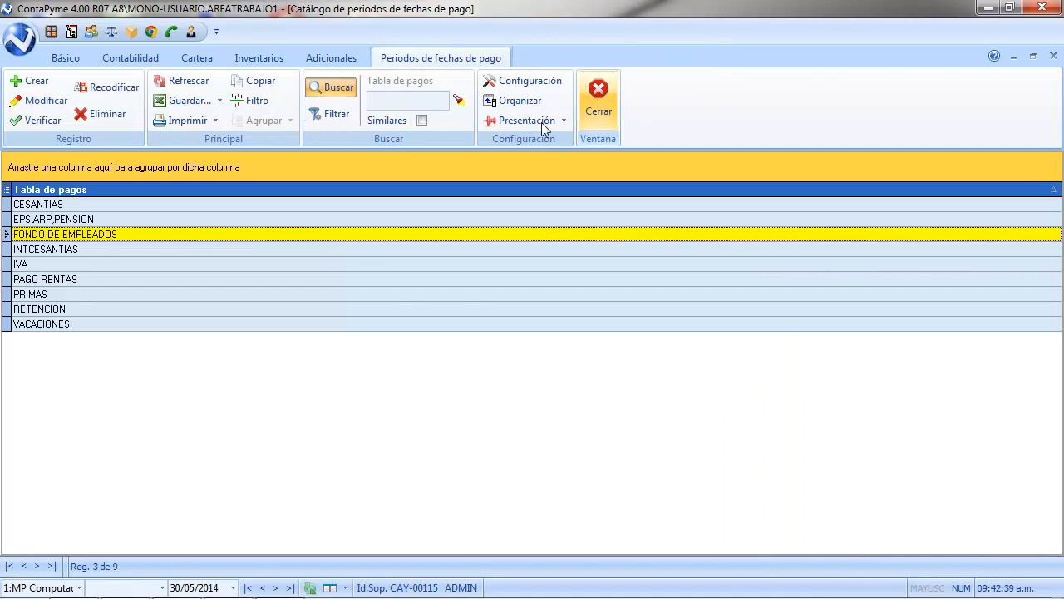
Open the payment periods of the EPS,ARP,PENSION table and examine the payment dates of the first four months
left_click(145, 221)
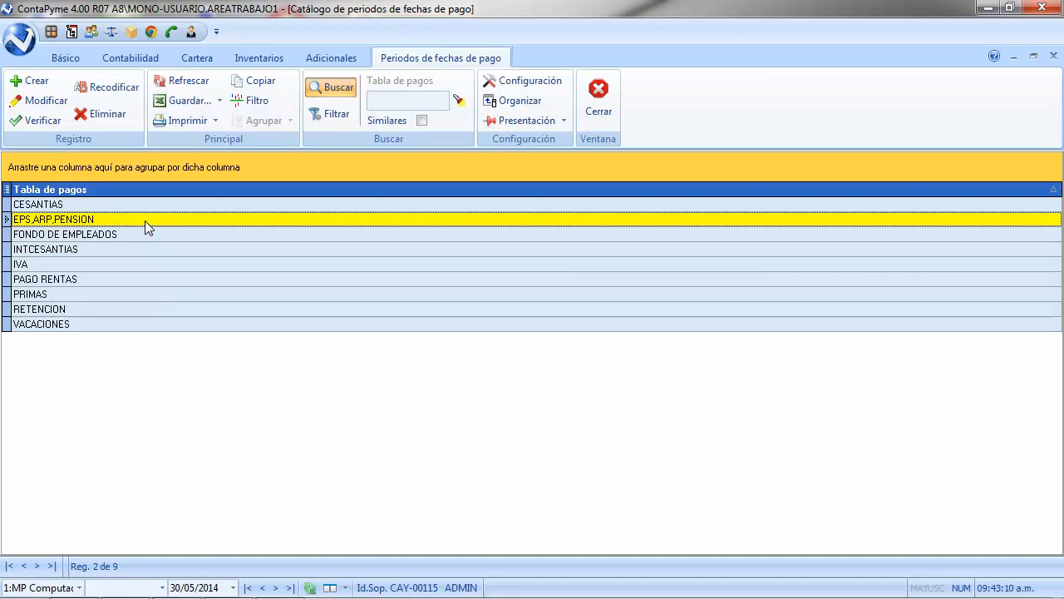
double_click(144, 220)
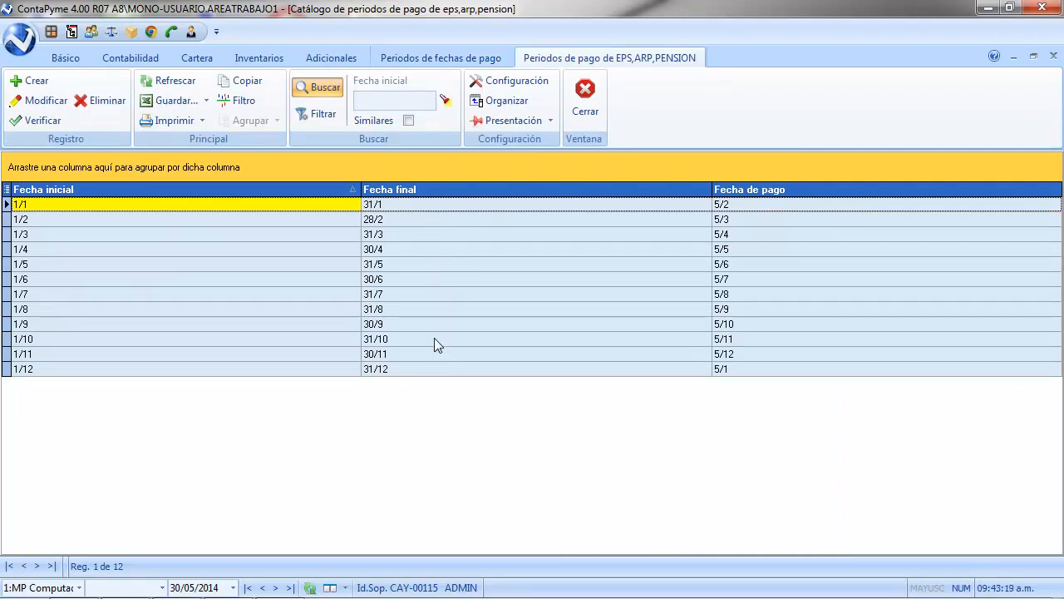
left_click(760, 203)
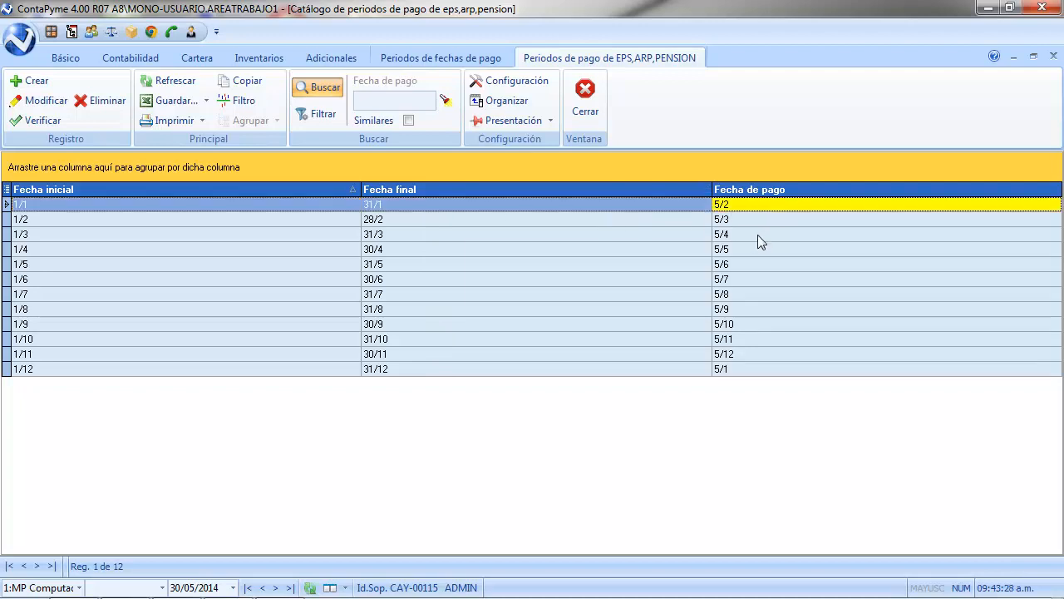
left_click(757, 219)
left_click(758, 233)
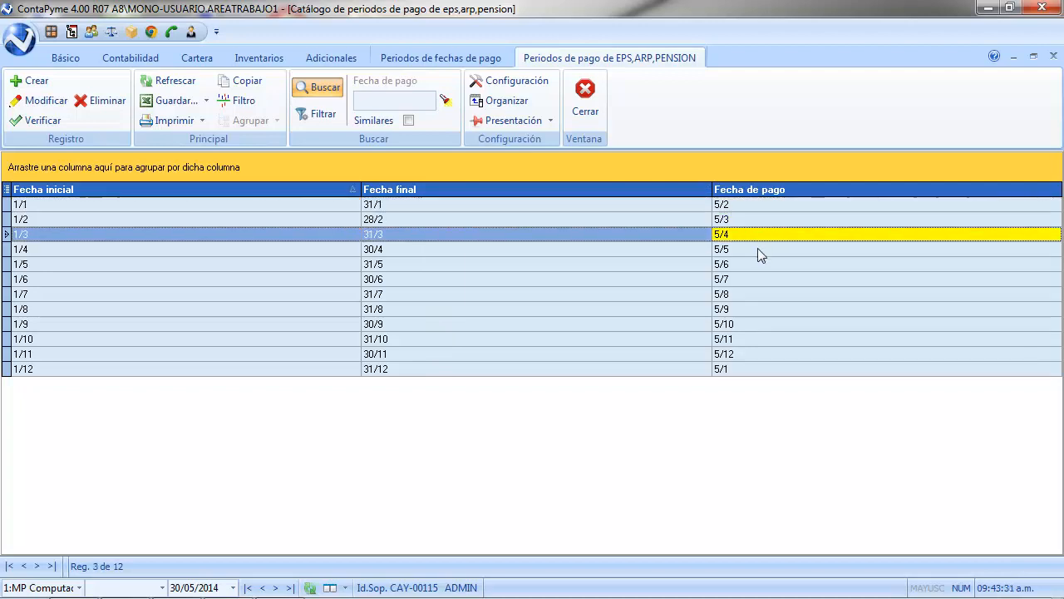
left_click(757, 249)
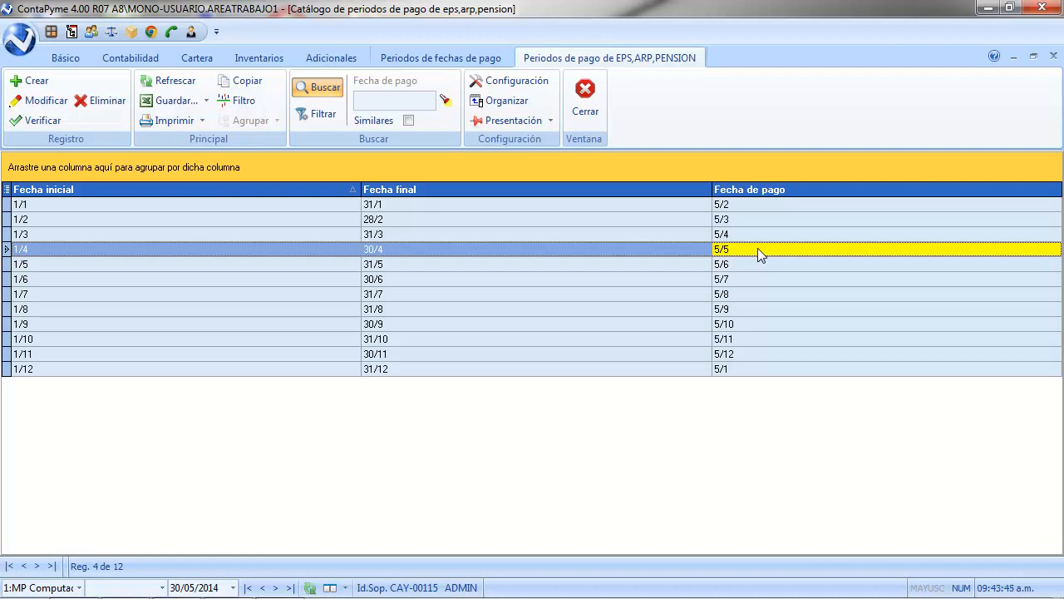
Open the accounting catalog of expense settlement concepts (Conceptos liquidación egreso)
left_click(134, 60)
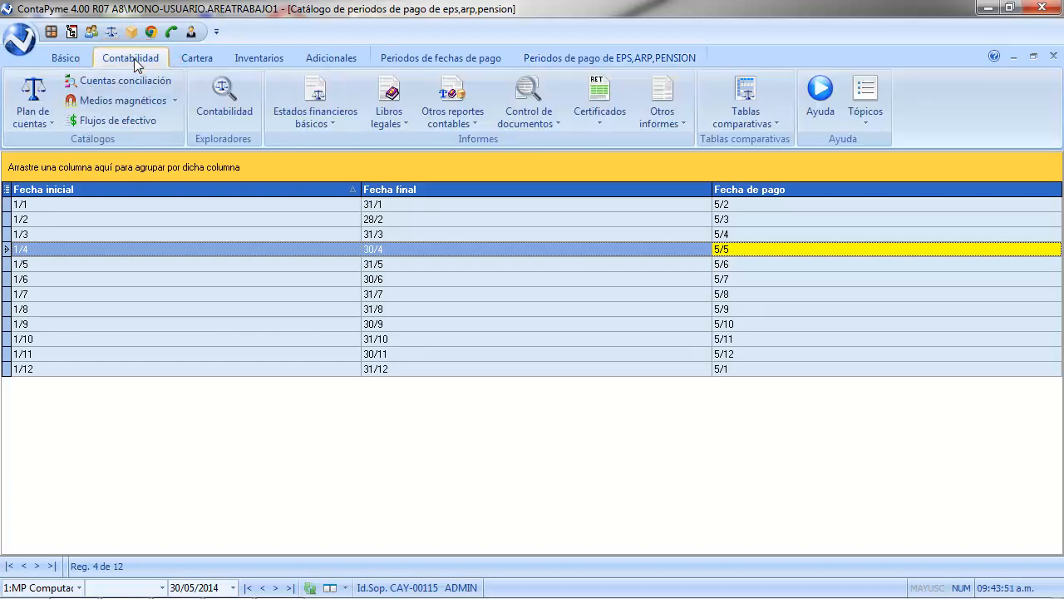
left_click(49, 121)
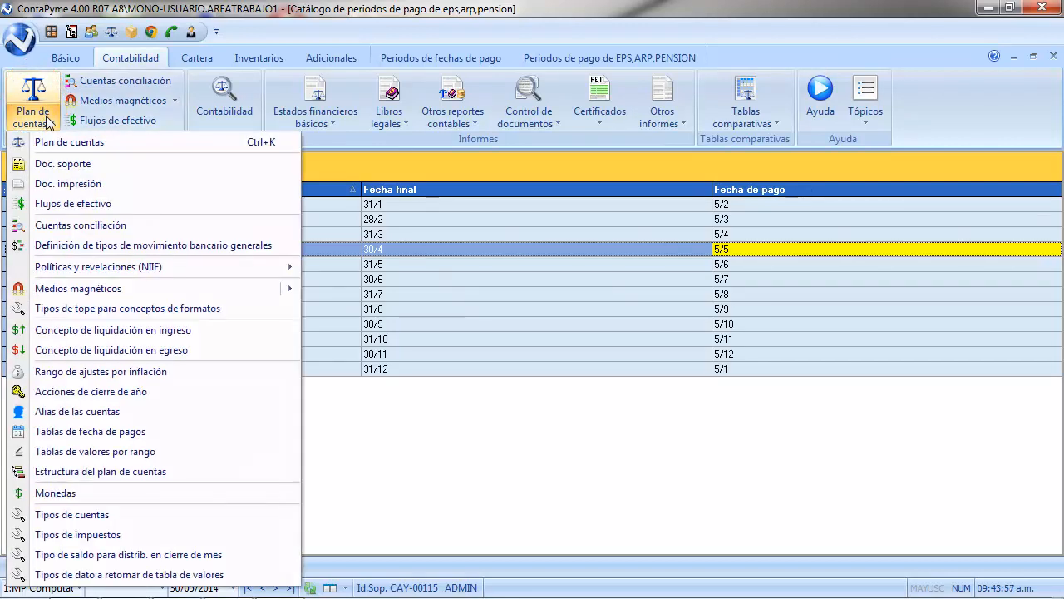
left_click(157, 435)
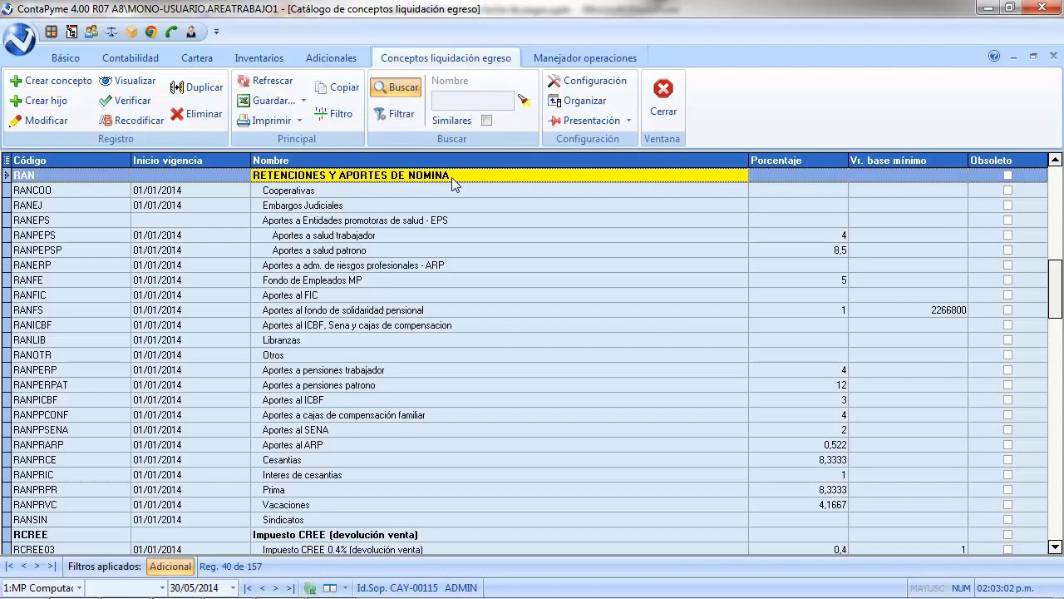
Review which account, payment date table and third-party alias the RANPEPS concept, Aportes a salud trabajador, uses for its accounting entry
left_click(417, 239)
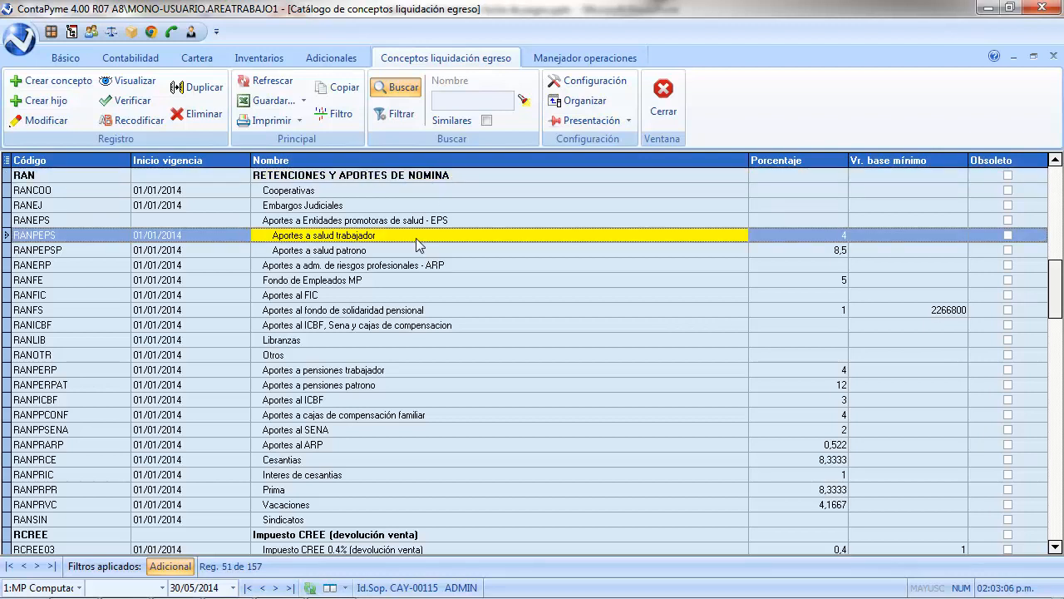
double_click(416, 240)
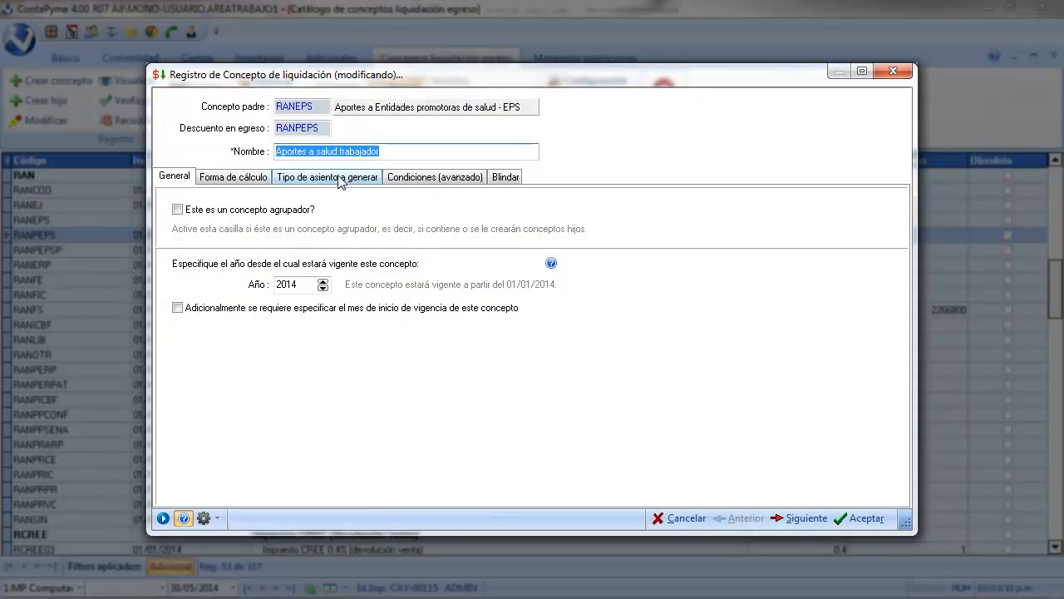
left_click(340, 179)
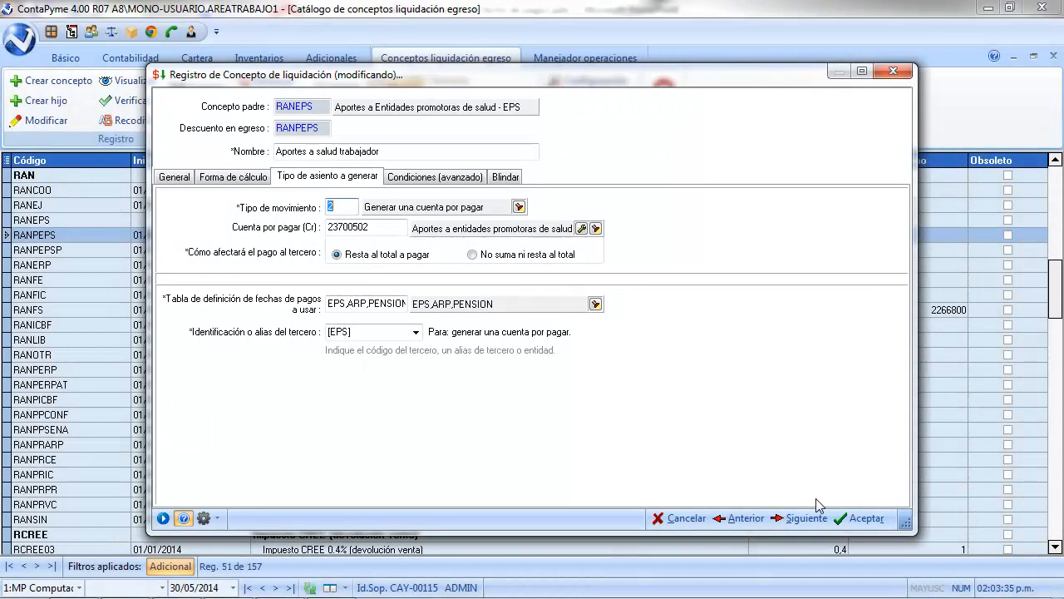
left_click(857, 517)
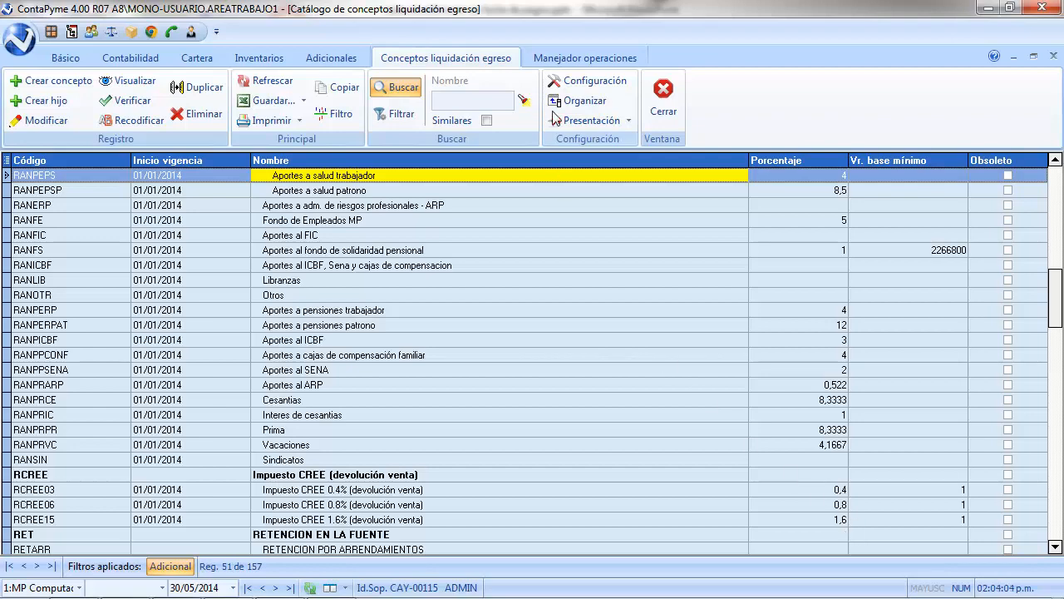
Open the payroll payment CP-000062 from the operations manager for modification
left_click(557, 60)
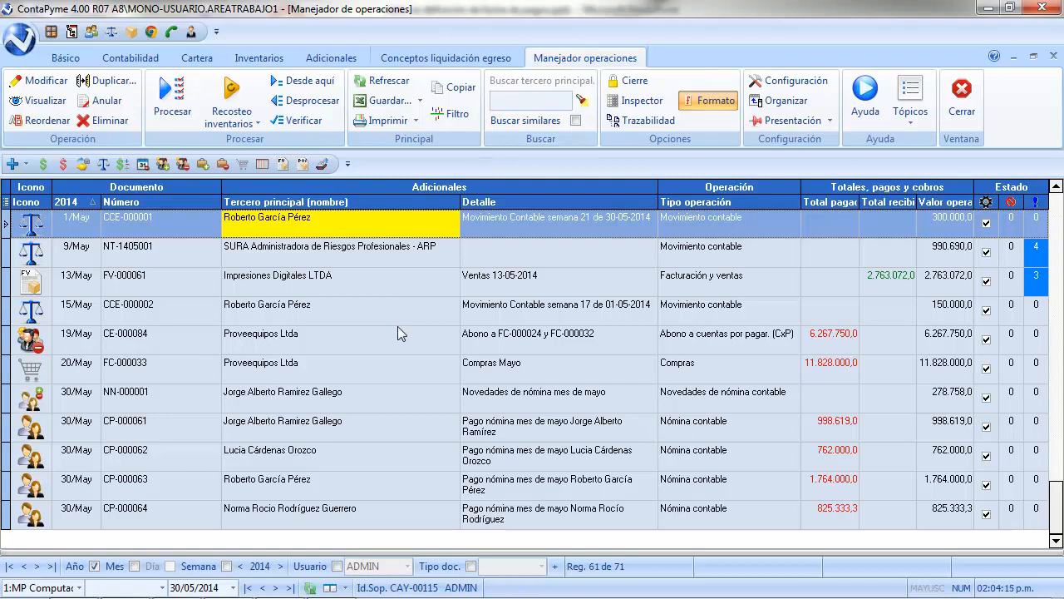
left_click(361, 455)
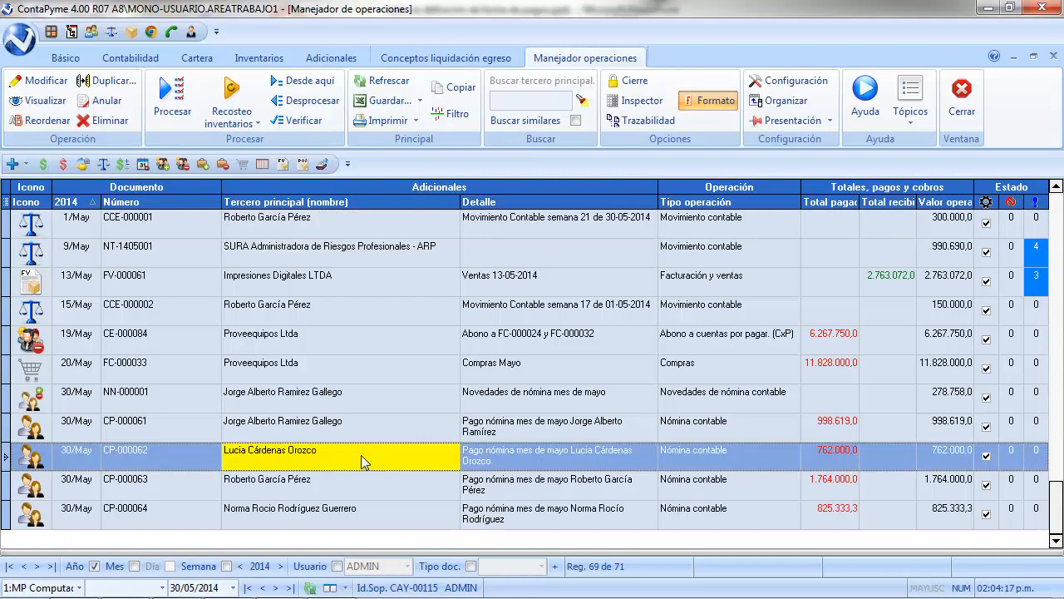
right_click(361, 455)
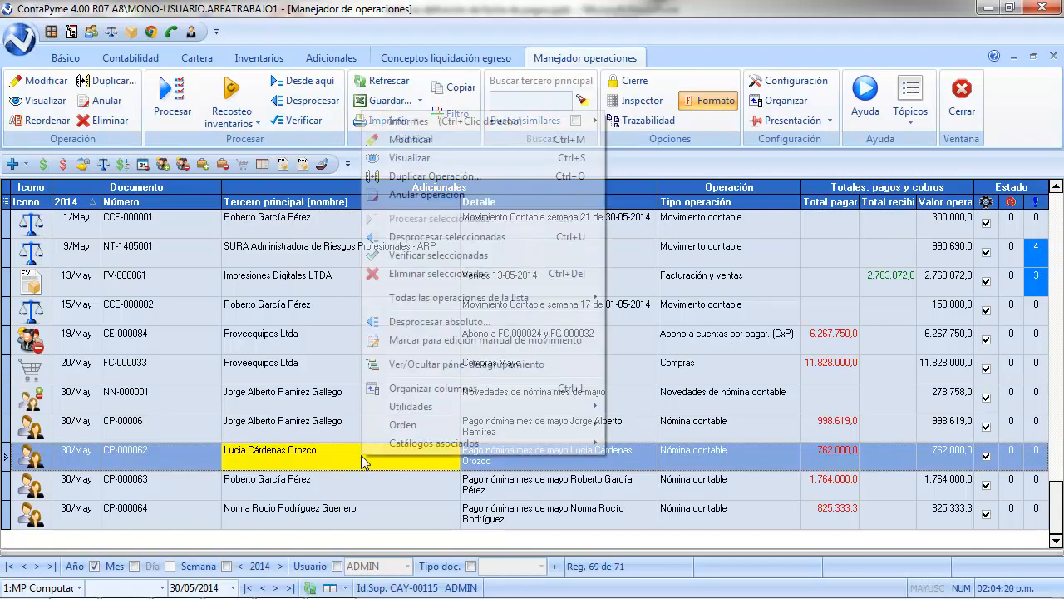
left_click(449, 140)
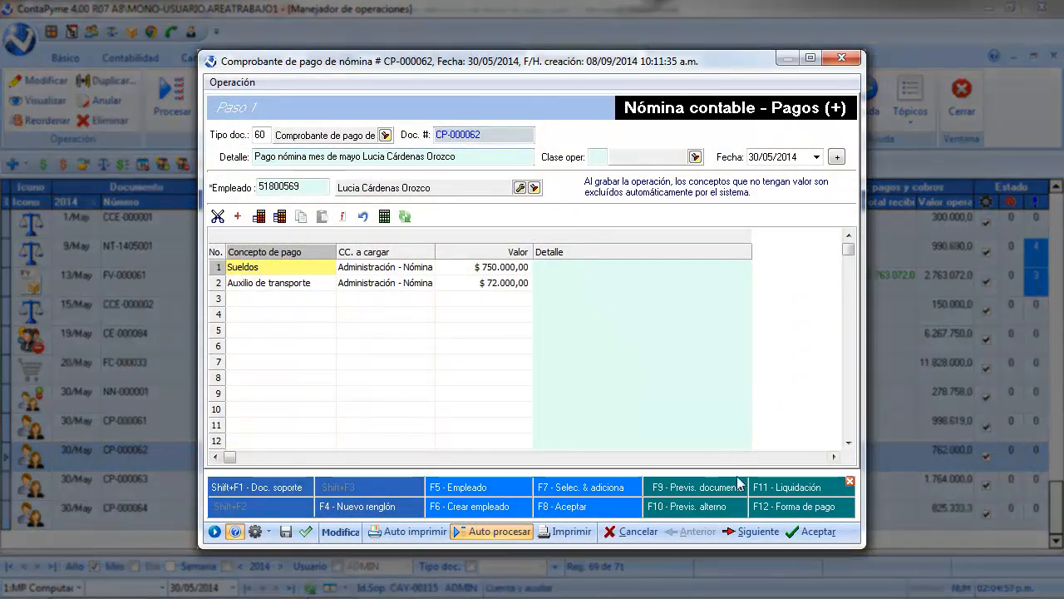
Advance the payroll voucher to its Liquidación y forma de pago page and show the settlement grid's additional columns
left_click(750, 535)
left_click(750, 535)
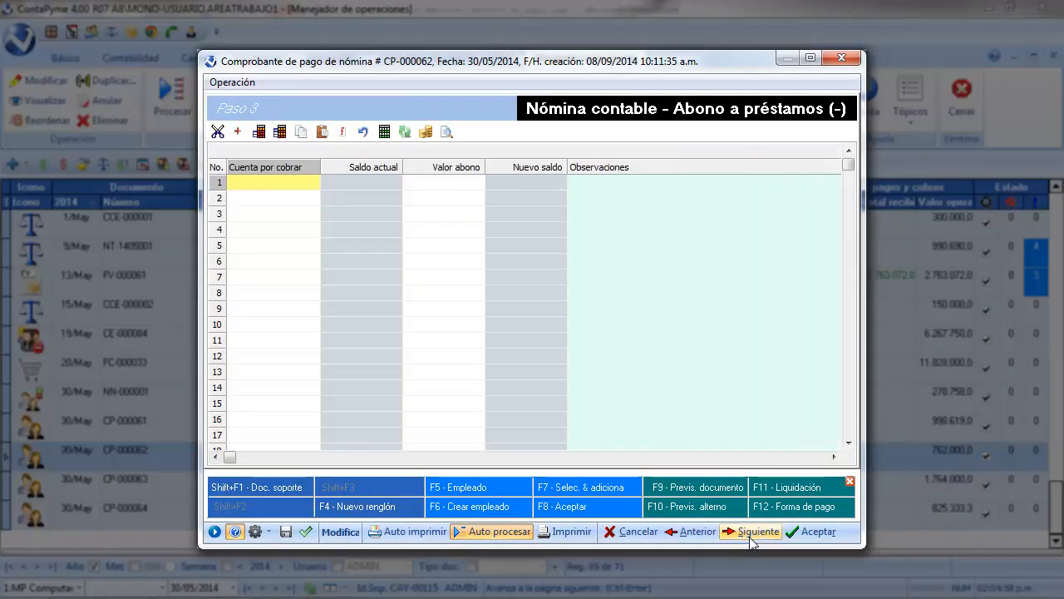
left_click(750, 535)
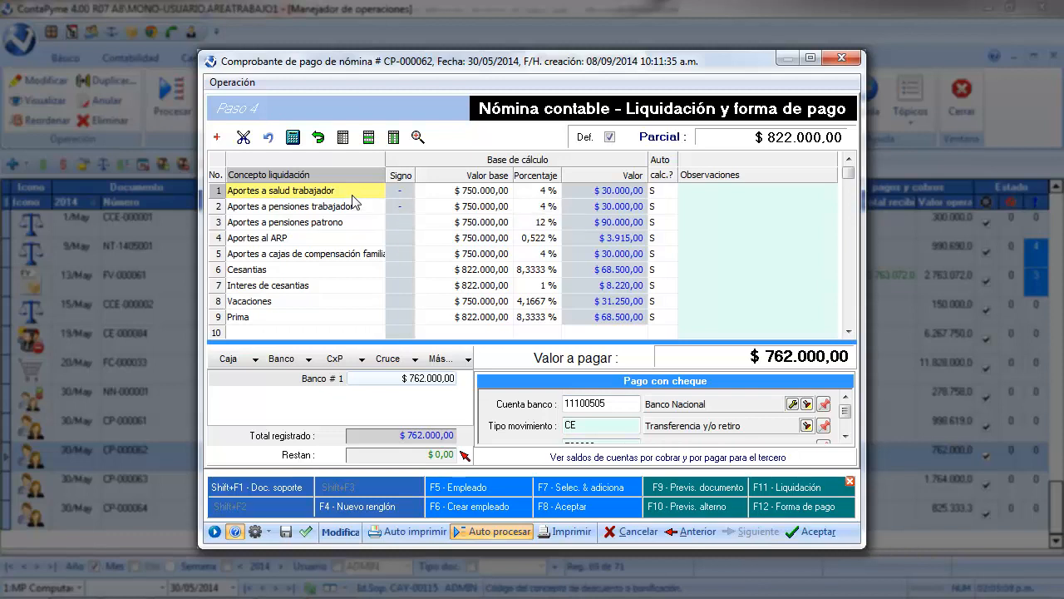
left_click(419, 137)
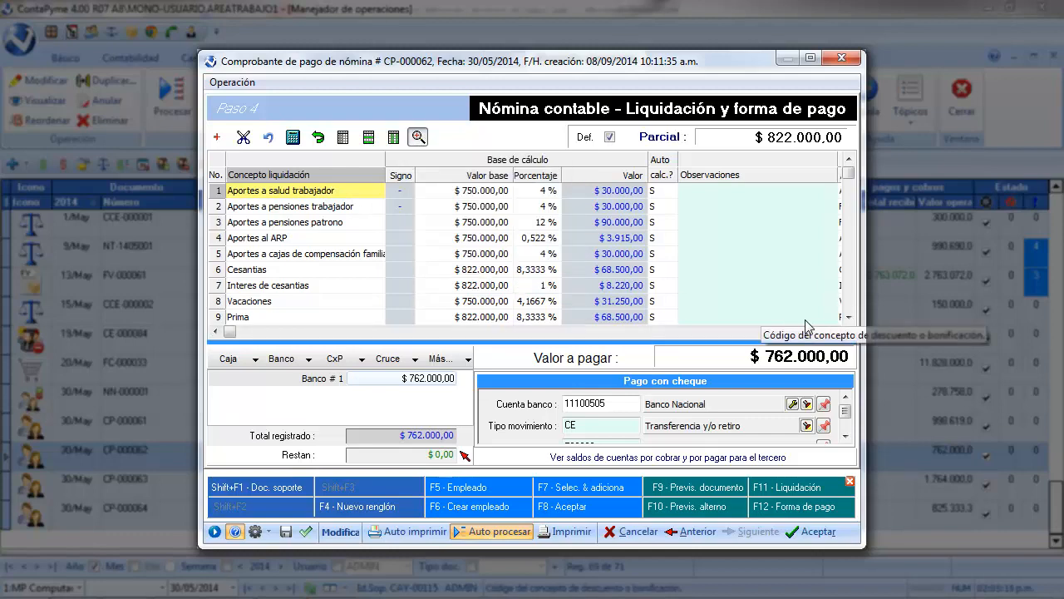
Review the payment date (Fecha pago) of the Aportes a salud trabajador accounting entry and accept the payroll voucher
left_click(834, 330)
double_click(833, 331)
left_click(834, 331)
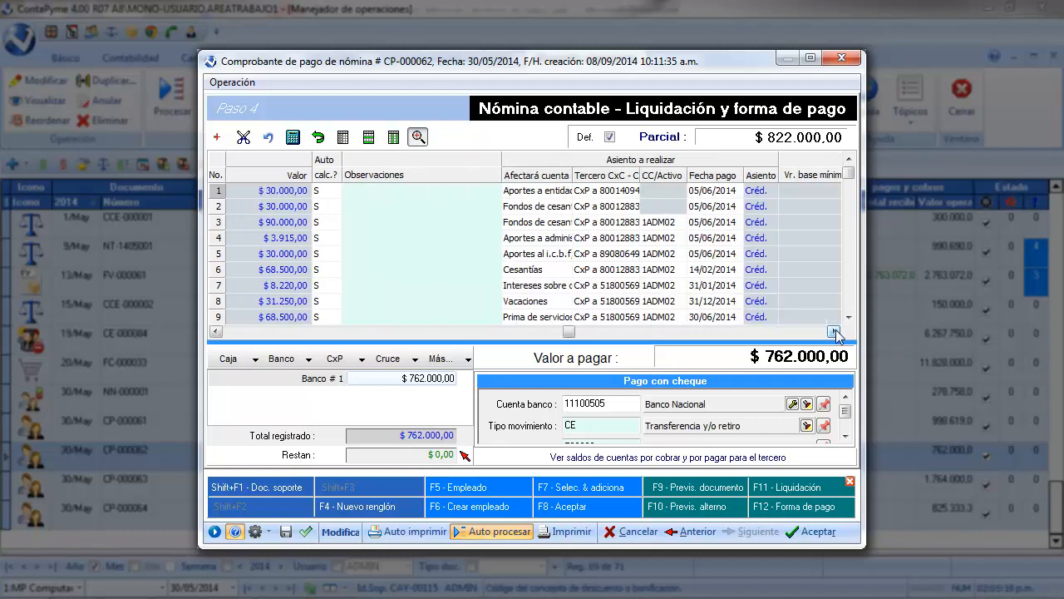
left_click(707, 193)
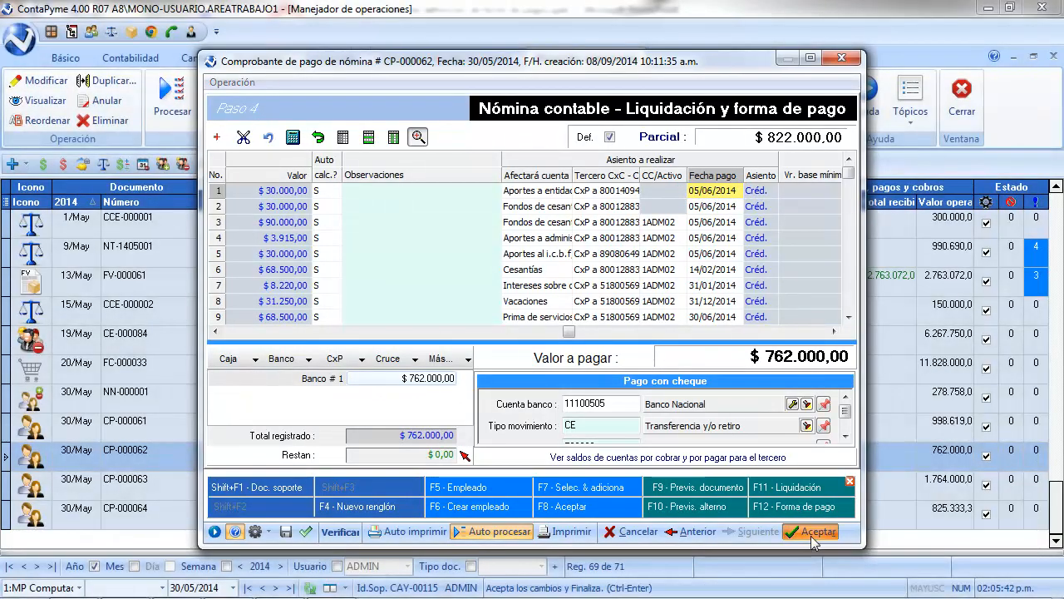
left_click(814, 531)
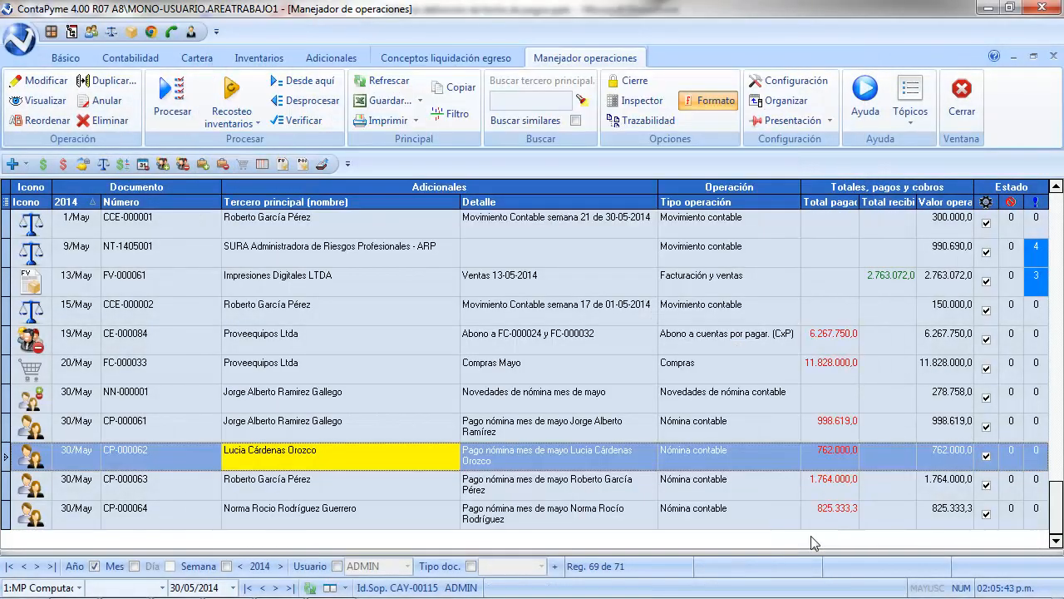